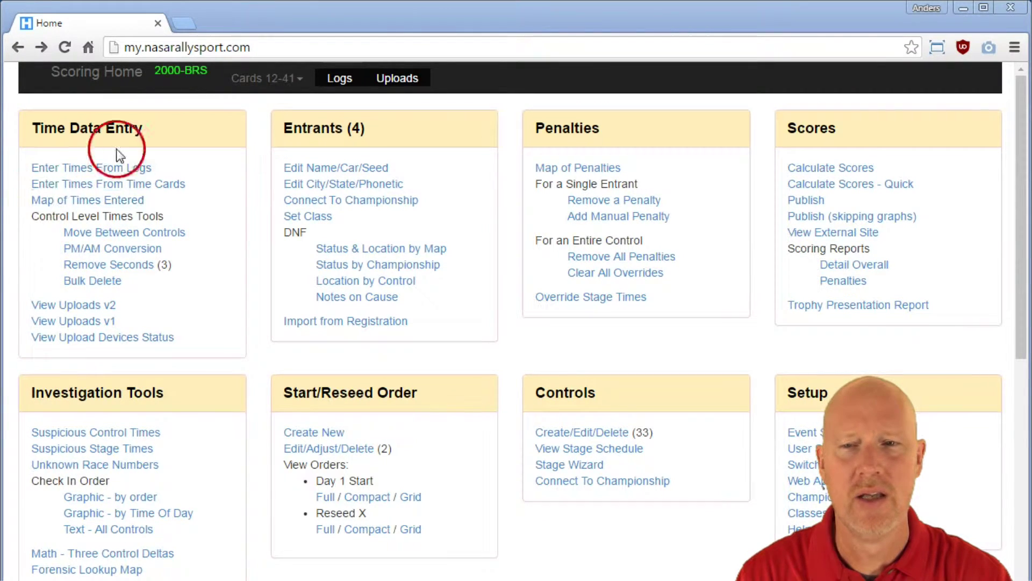
left_click_drag(131, 282, 34, 218)
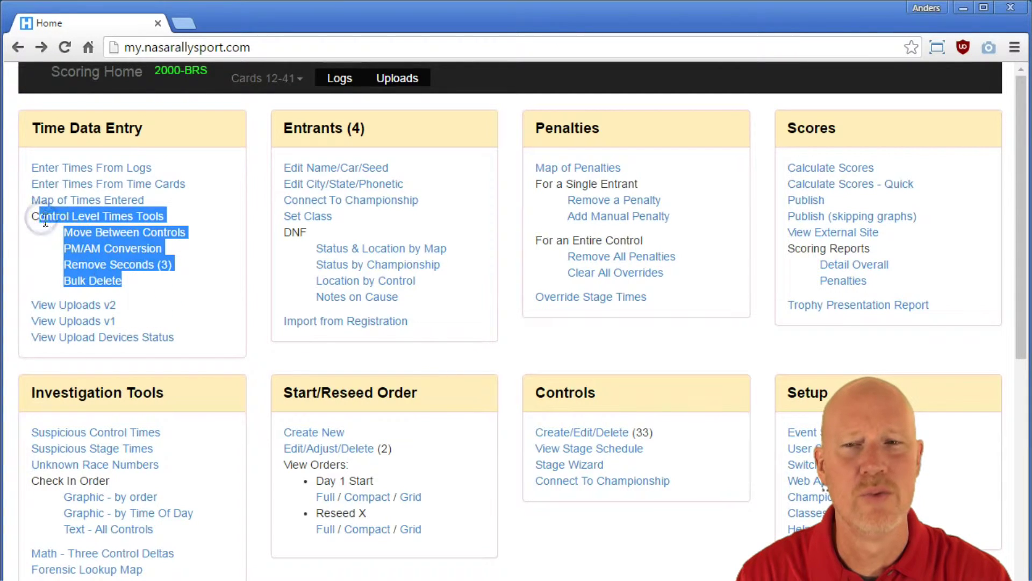
left_click(179, 289)
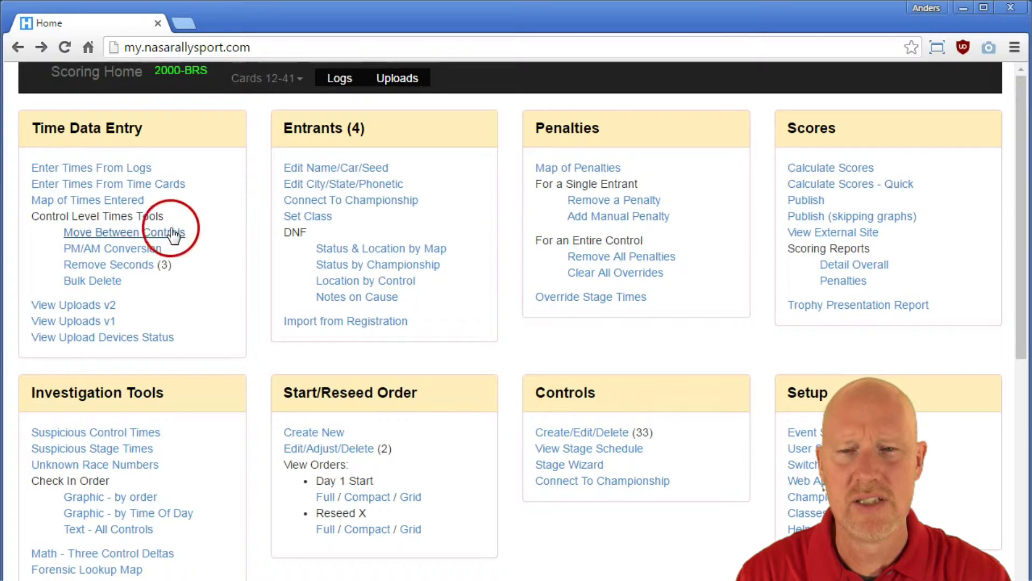
Move all times from the Tidd 2 Start control (TC5s) to the Jerdan Falls 2 Start control (TC4s).
left_click(112, 234)
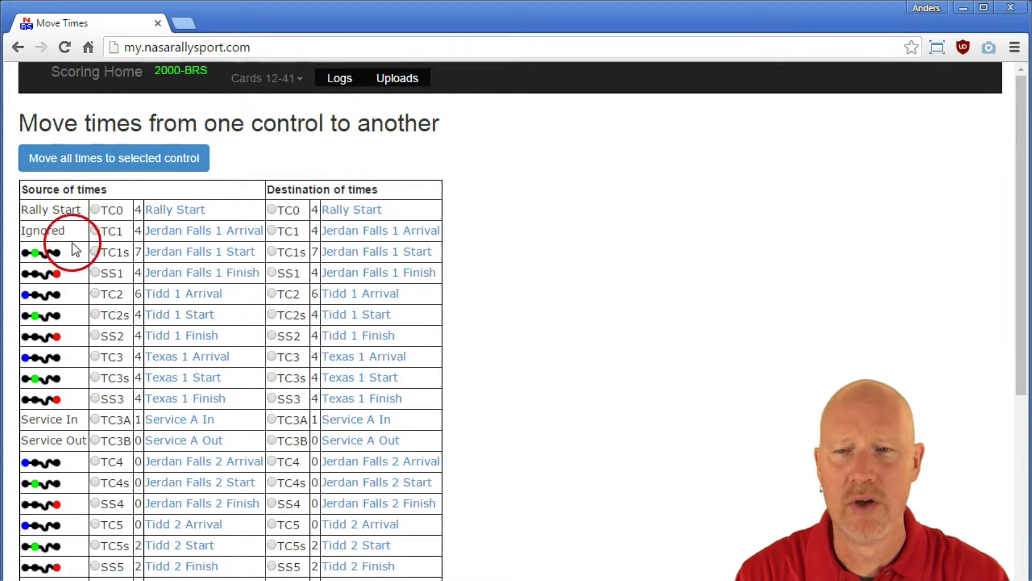
left_click_drag(20, 188, 145, 194)
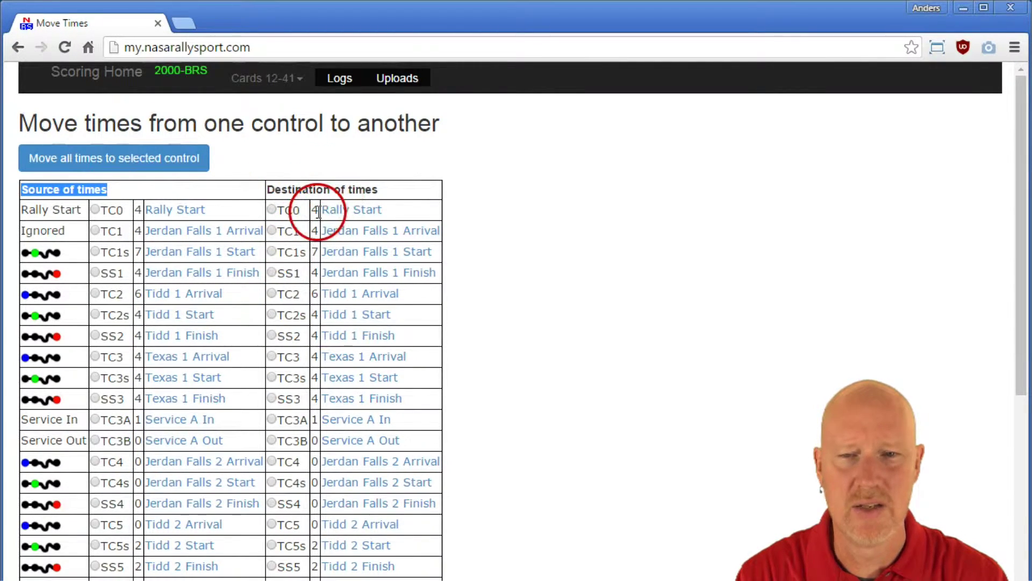
left_click(539, 197)
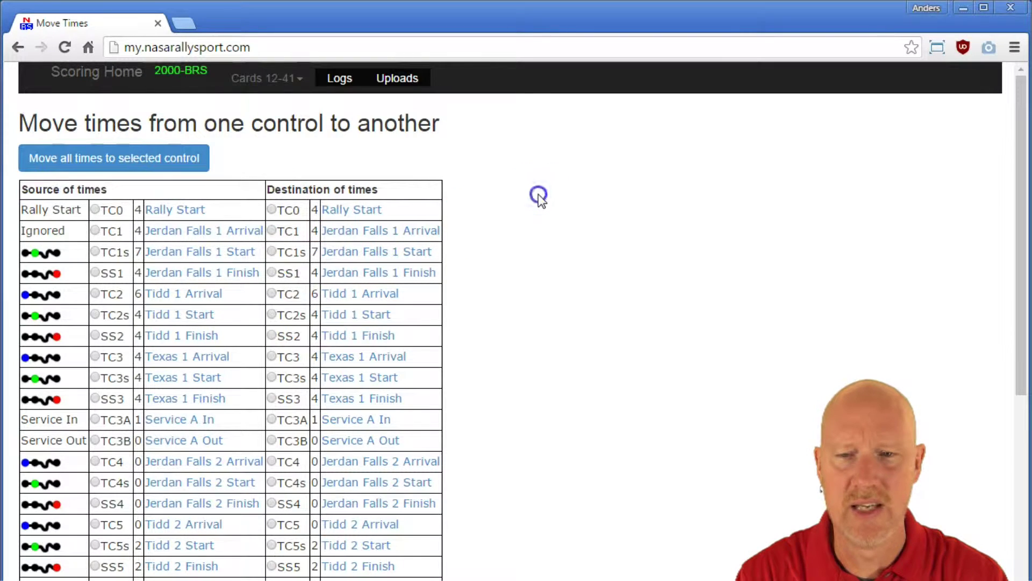
scroll(537, 194, "down", 3)
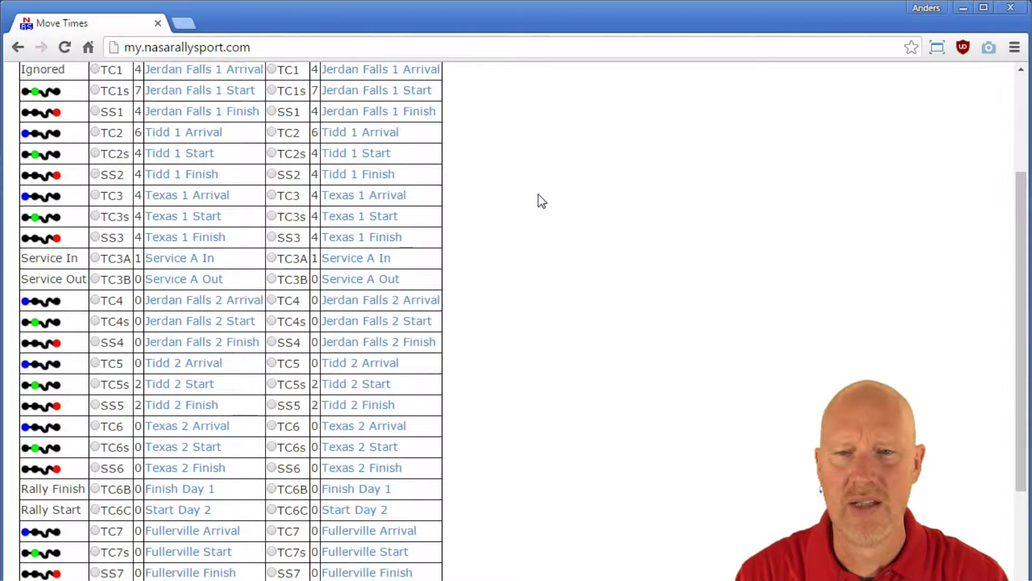
left_click(282, 372)
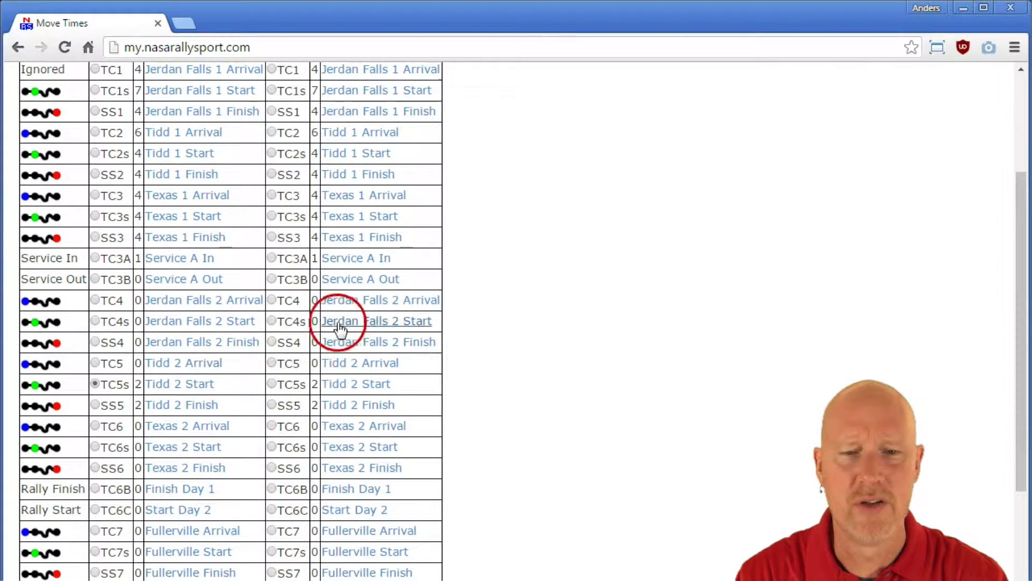
left_click(271, 320)
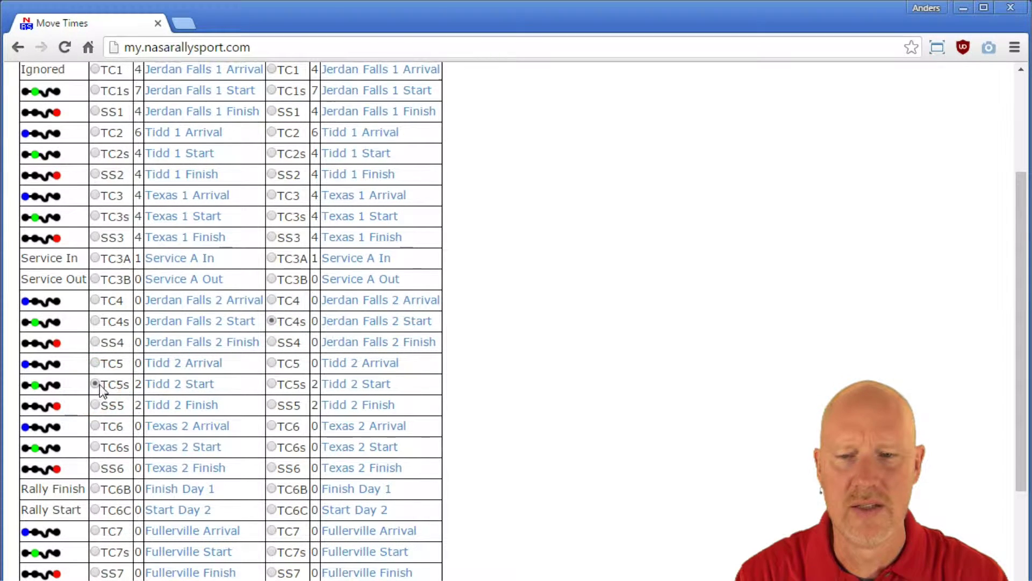
double_click(139, 384)
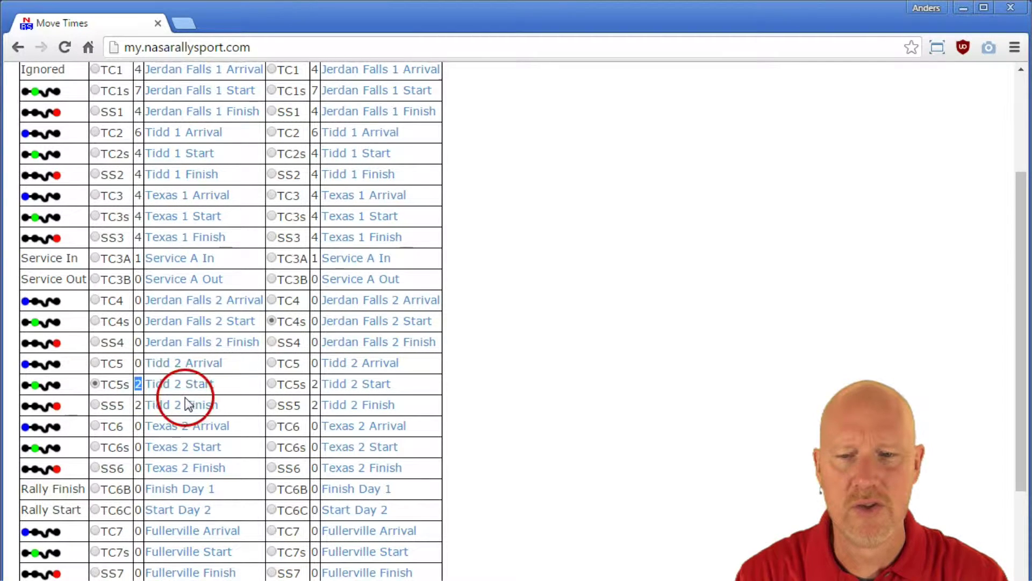
left_click(317, 321)
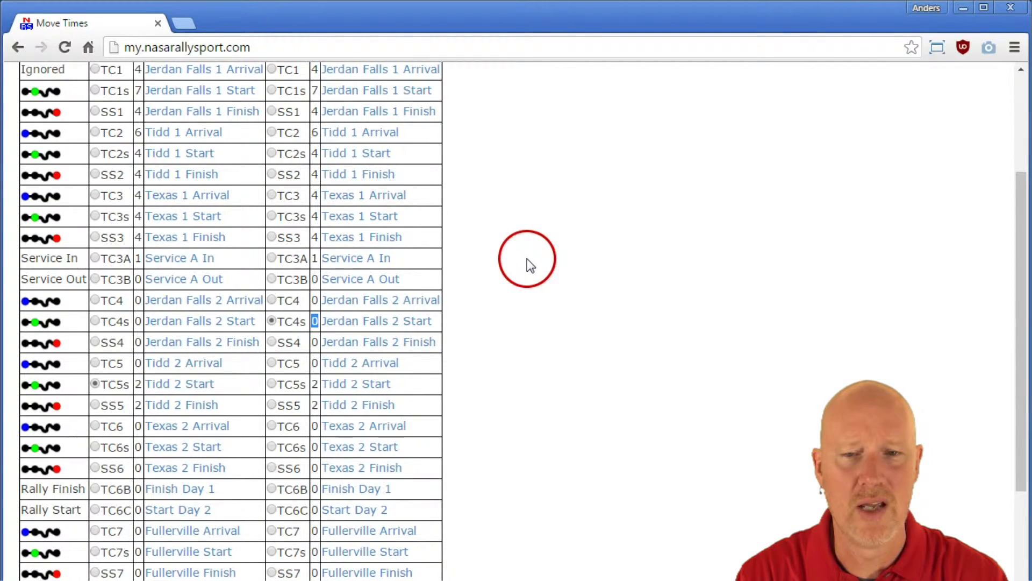
scroll(527, 259, "up", 3)
left_click(165, 170)
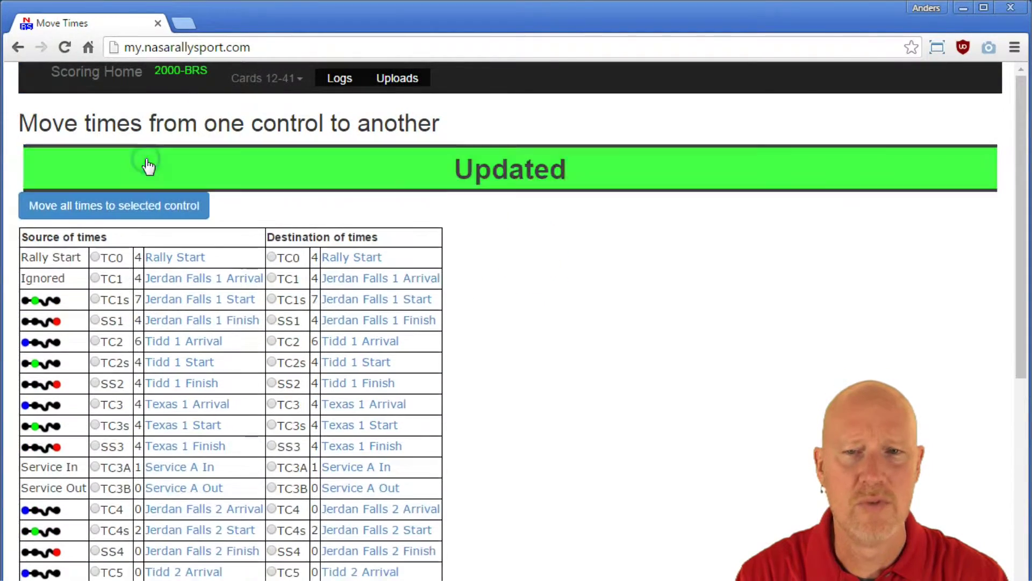
Check the time counts for Jerdan Falls 2 Start (TC4s) in both the source and destination lists.
left_click(503, 235)
scroll(503, 234, "down", 6)
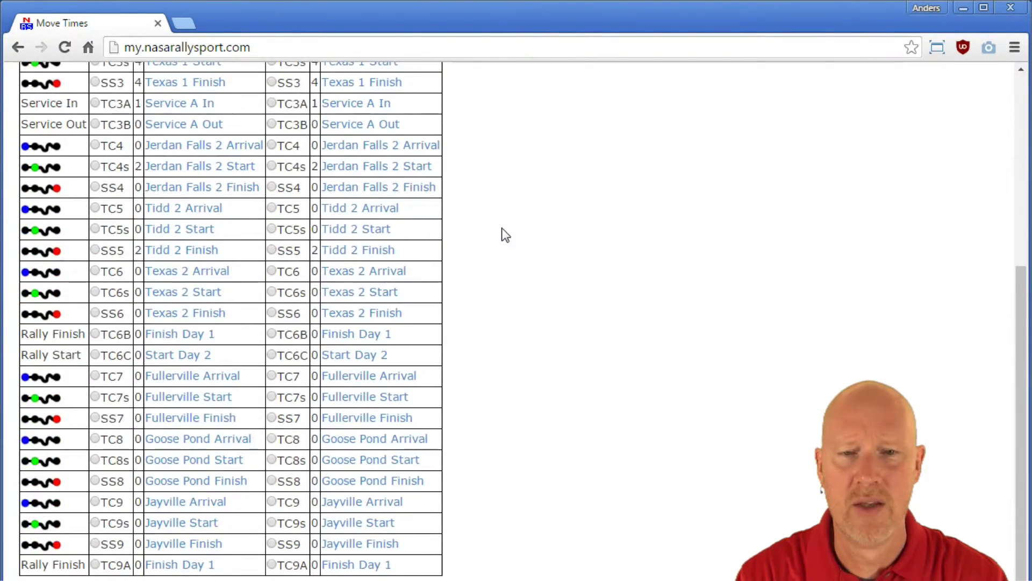
left_click(306, 170)
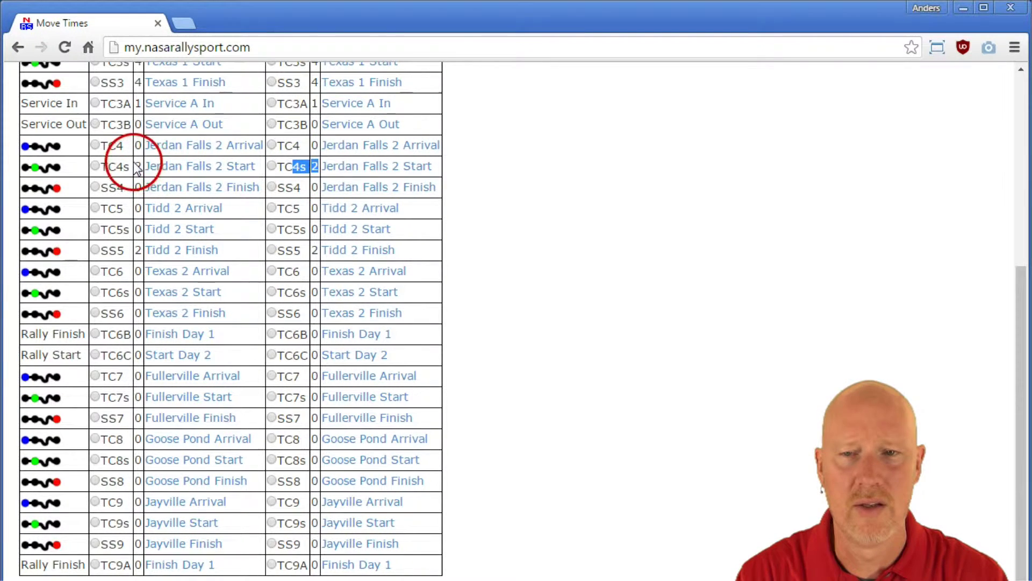
left_click_drag(134, 163, 141, 163)
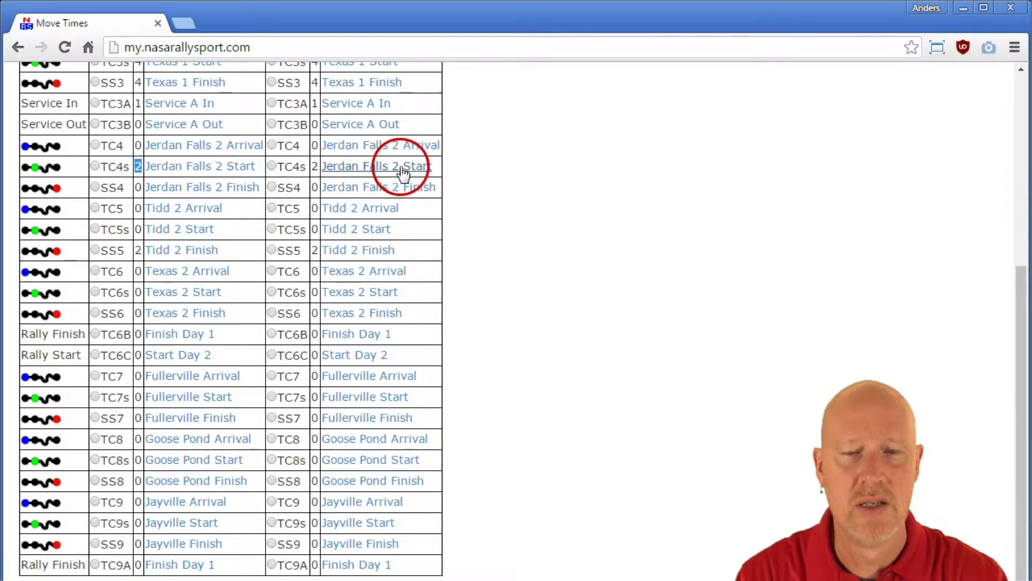
scroll(461, 173, "up", 6)
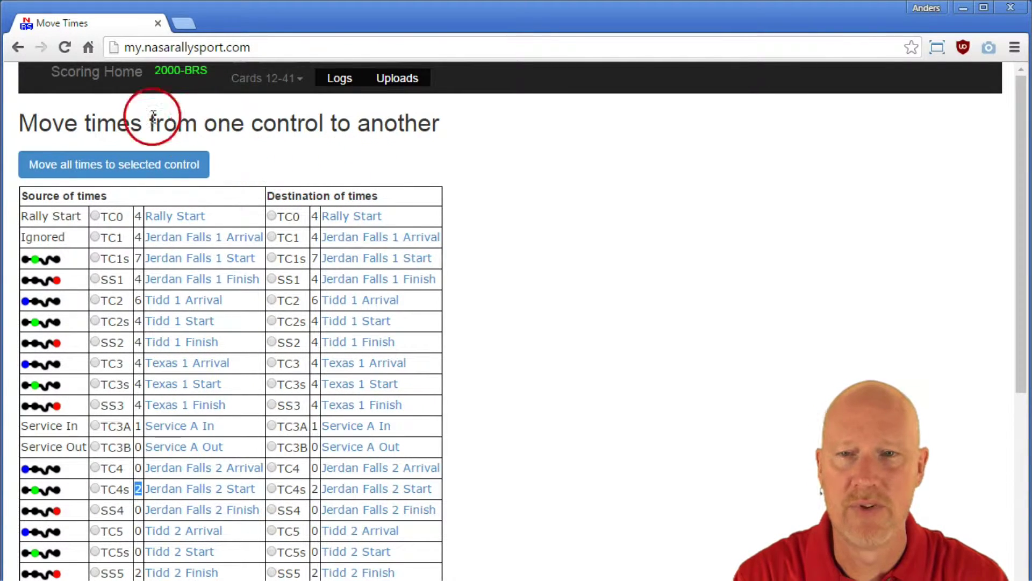
Use PM/AM Conversion to add 12 hours to the Tidd 2 Finish (SS5) times and subtract the 12 hours again.
left_click(99, 74)
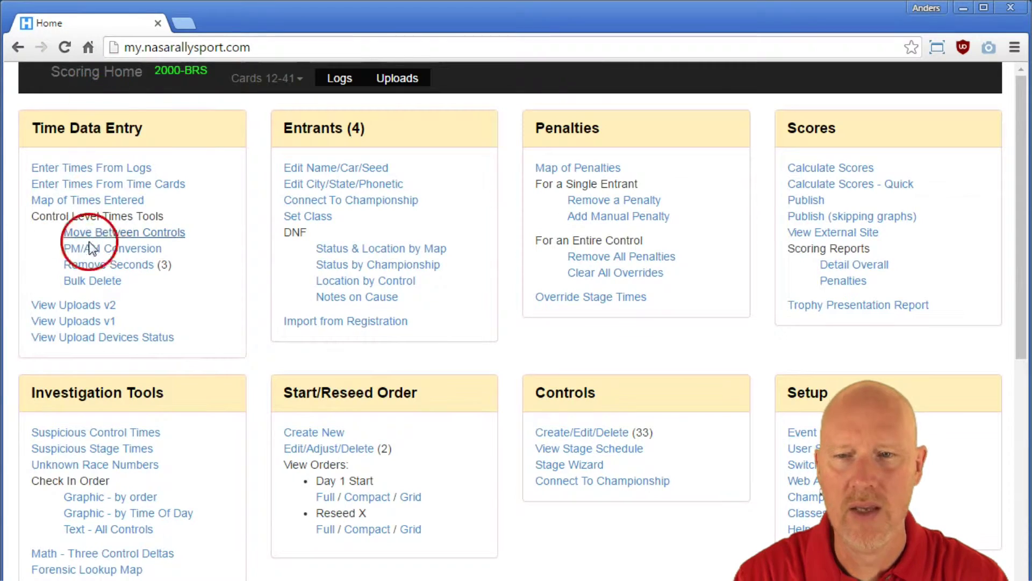
left_click(139, 250)
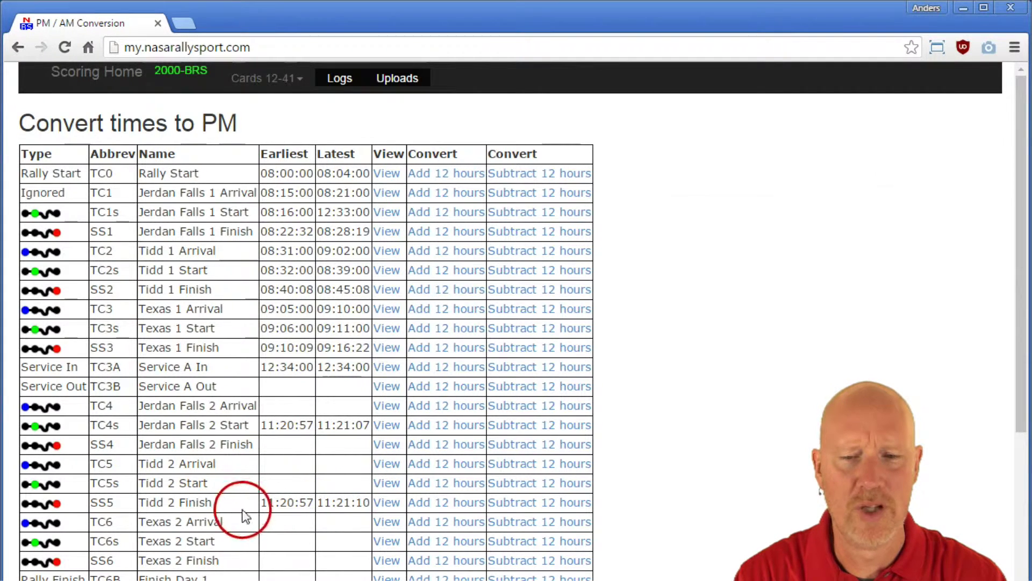
left_click(439, 504)
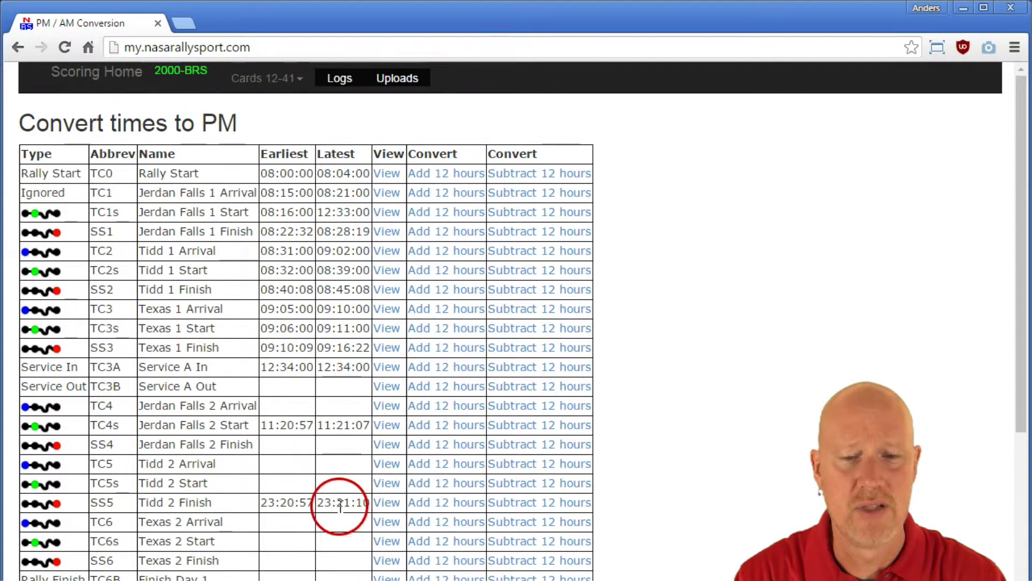
left_click(515, 503)
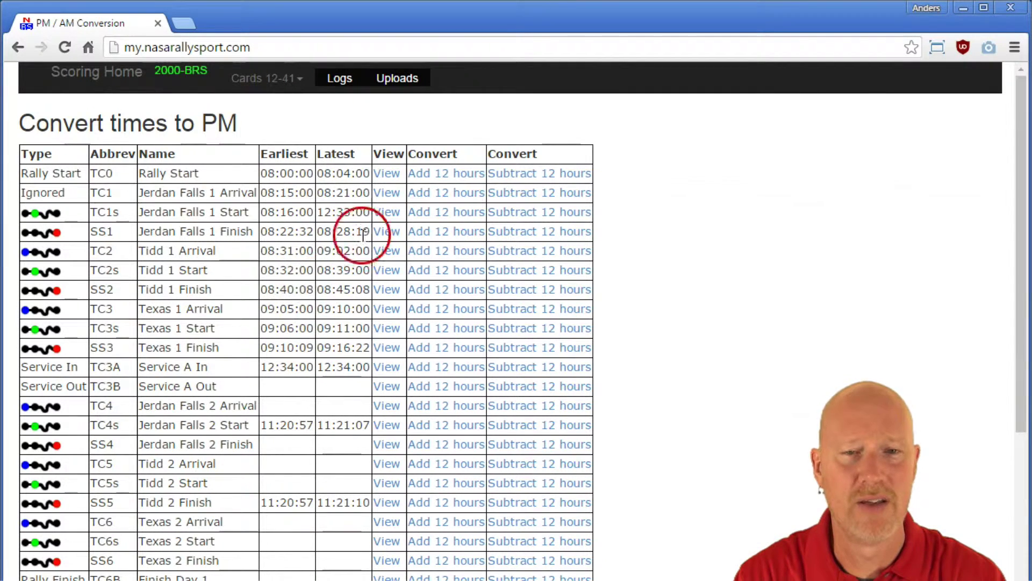
View the times recorded at Rally Start (TC0) and return to the conversion list.
left_click(384, 173)
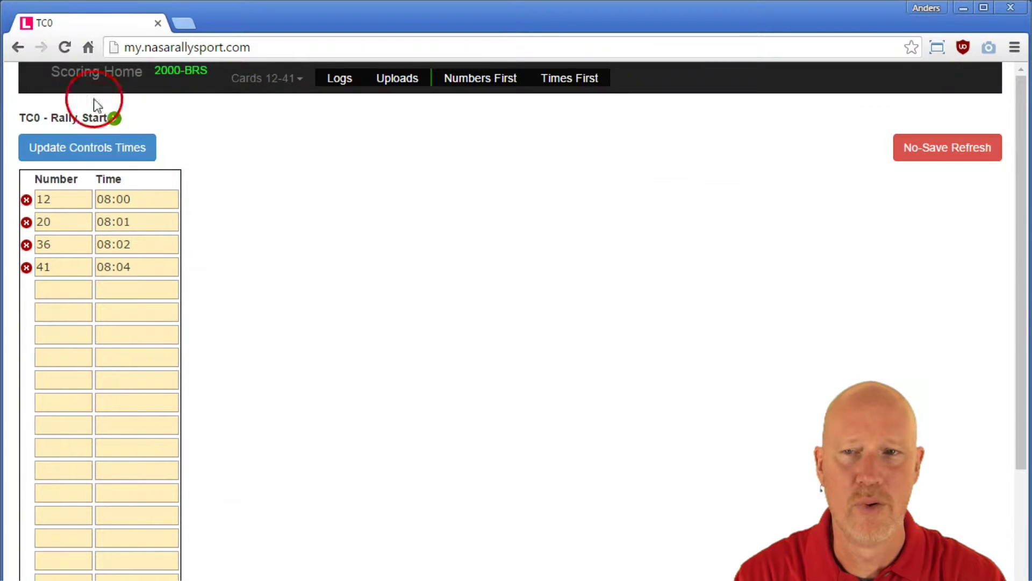
left_click(20, 47)
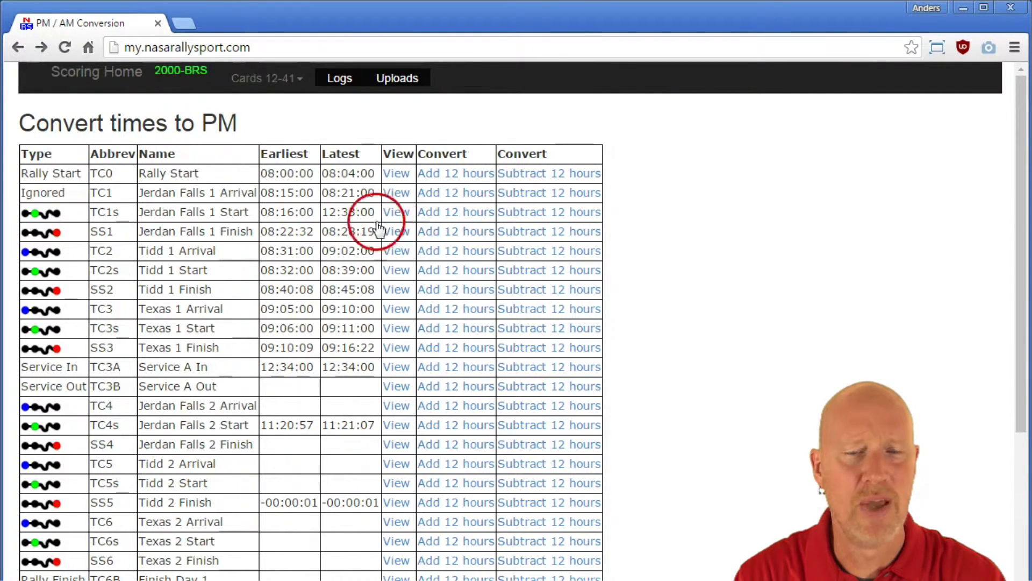
Open the Remove Seconds tool and examine the times recorded at Jerdan Falls 1 Start (TC1s).
left_click(116, 81)
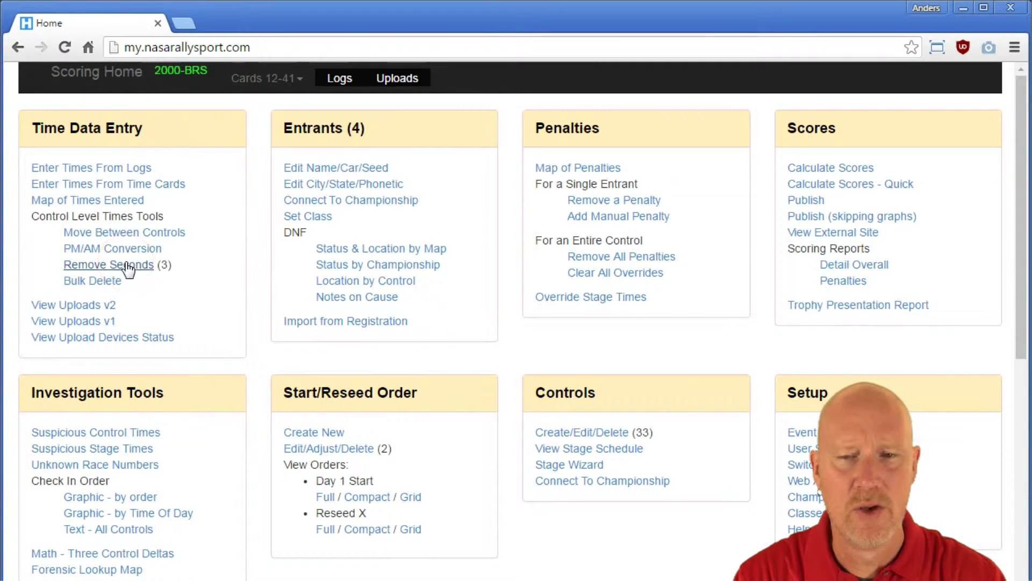
left_click(128, 266)
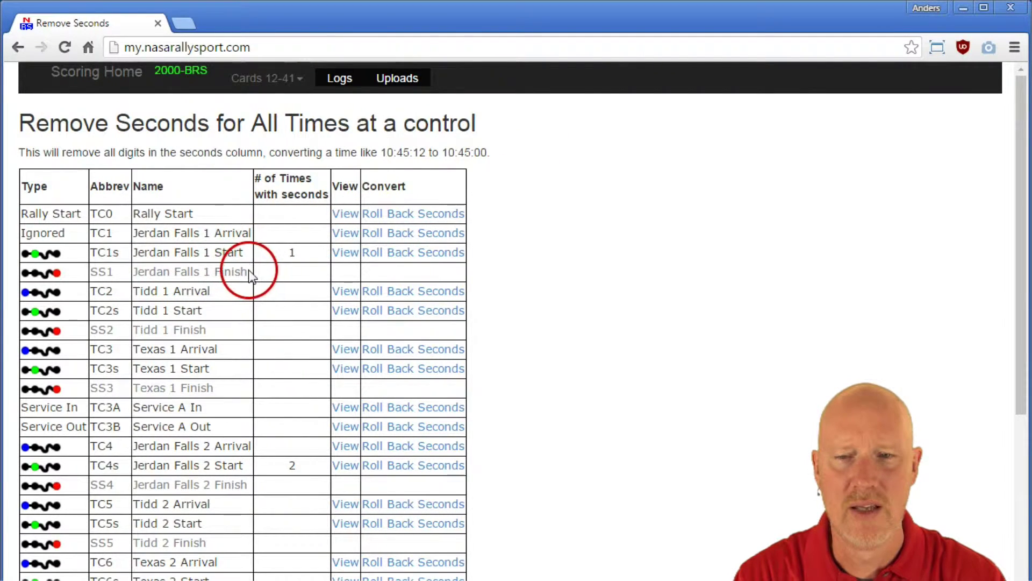
left_click_drag(250, 270, 99, 269)
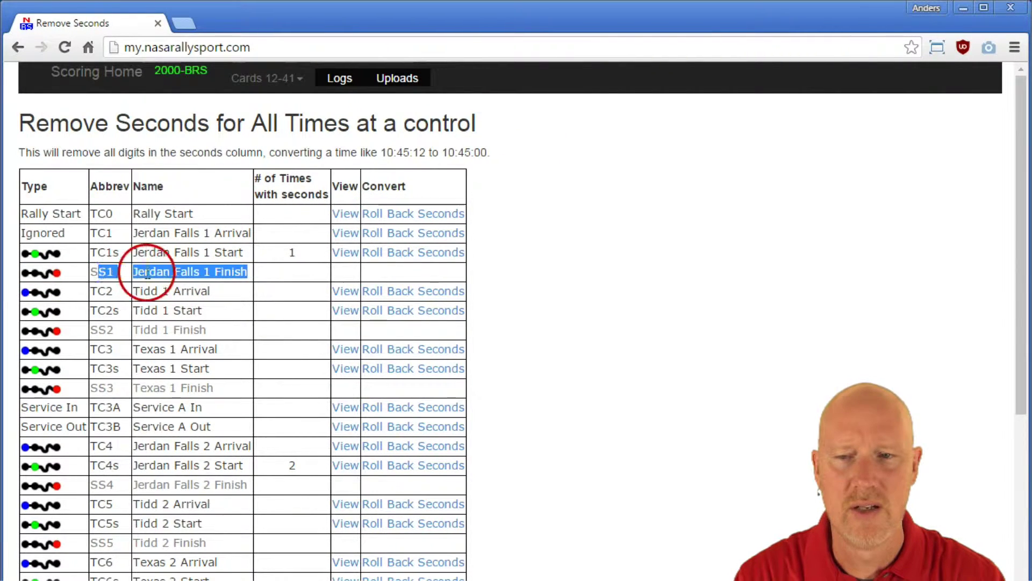
left_click(90, 273)
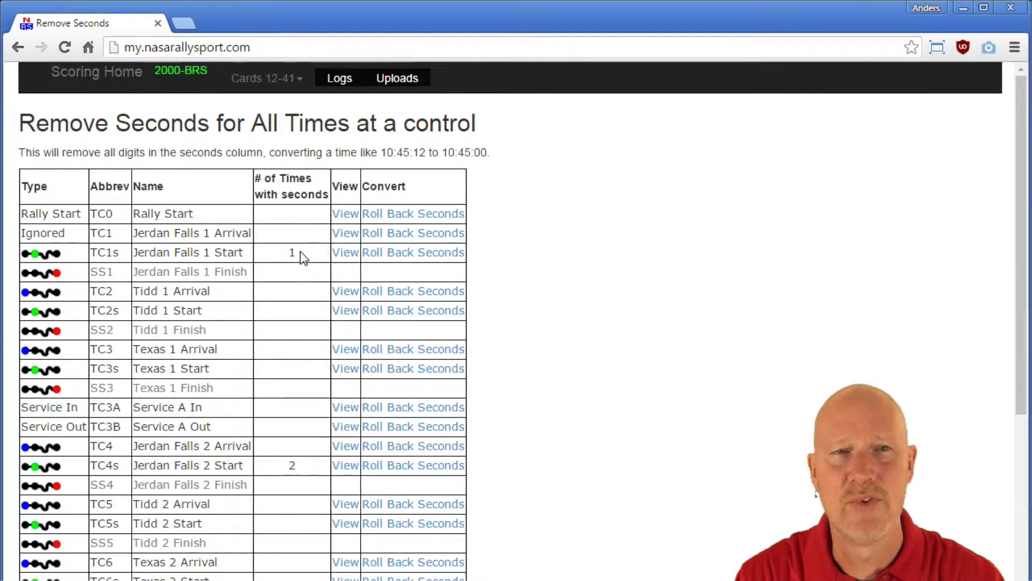
left_click(344, 253)
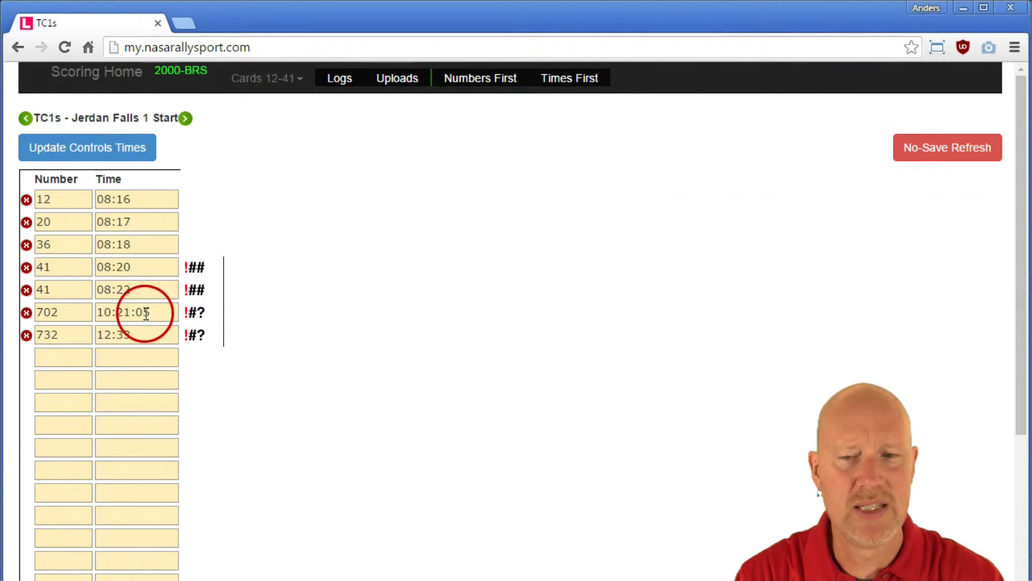
left_click(19, 48)
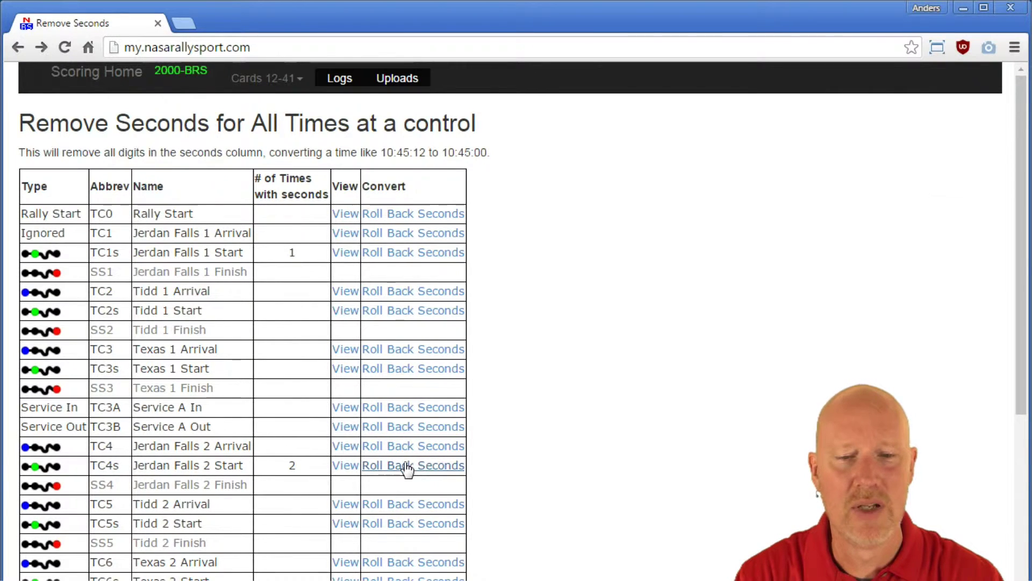
View the Jerdan Falls 2 Start (TC4s) times and roll back the seconds for that control.
left_click(340, 468)
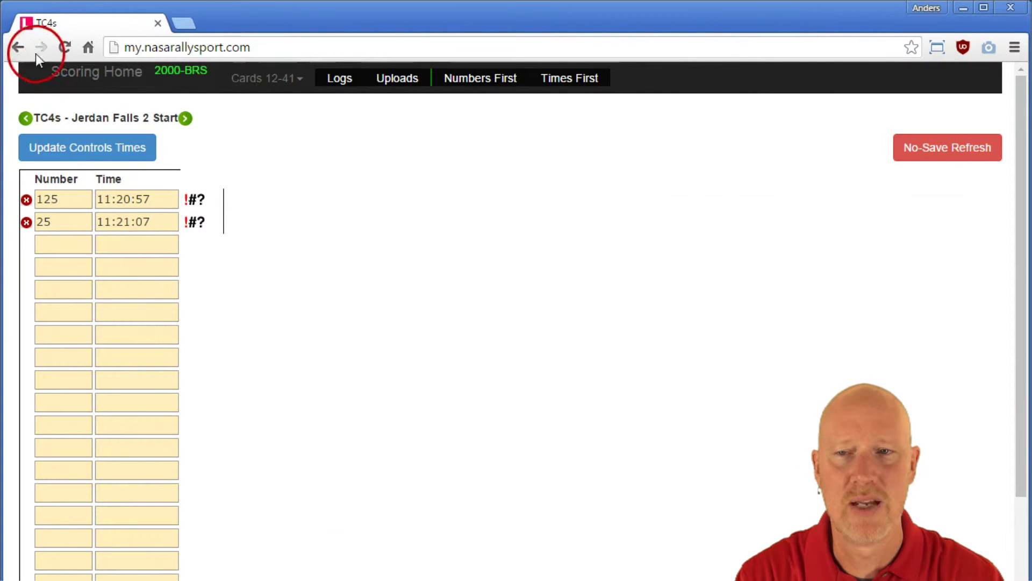
left_click(19, 49)
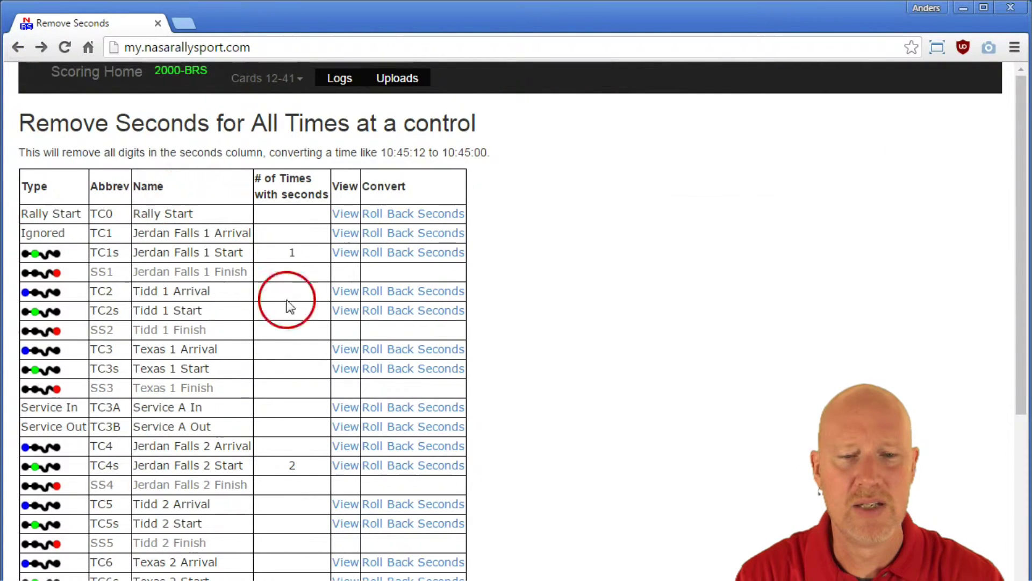
left_click(434, 472)
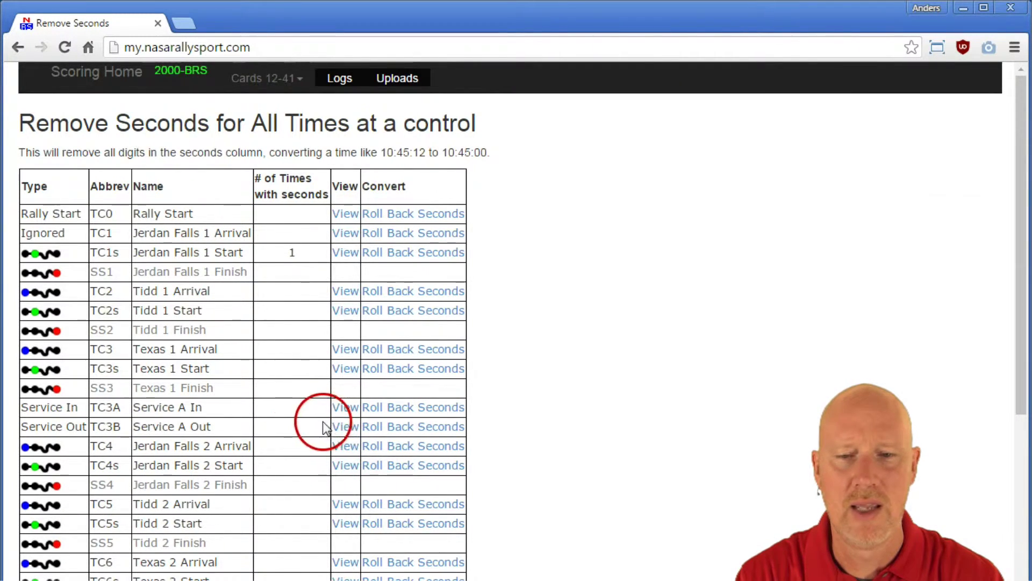
Try to bulk delete all times at Jerdan Falls 2 Start with the confirmation abbreviation TC4S, and return to the scoring home page.
left_click(107, 78)
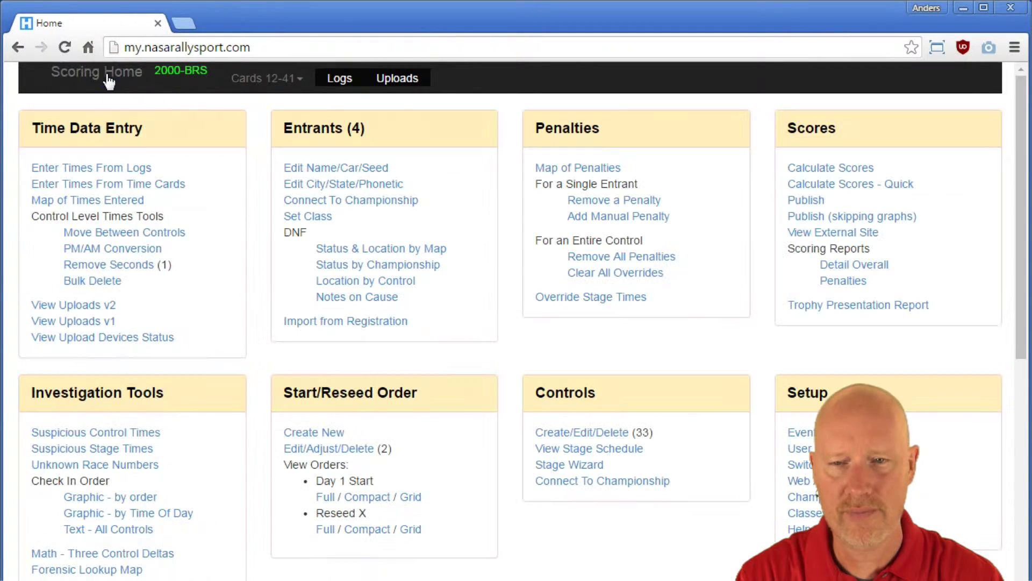
left_click(94, 284)
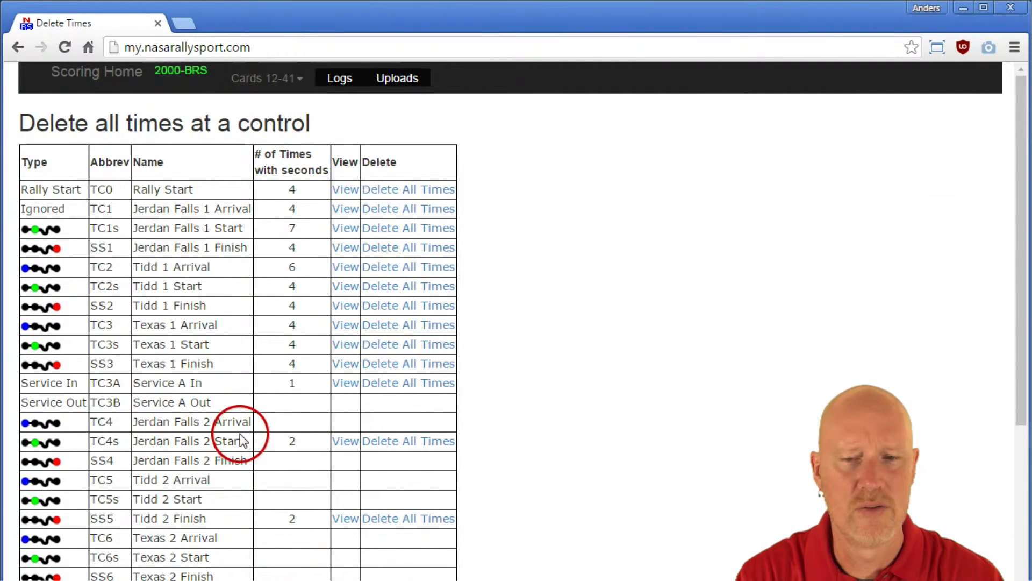
left_click(409, 445)
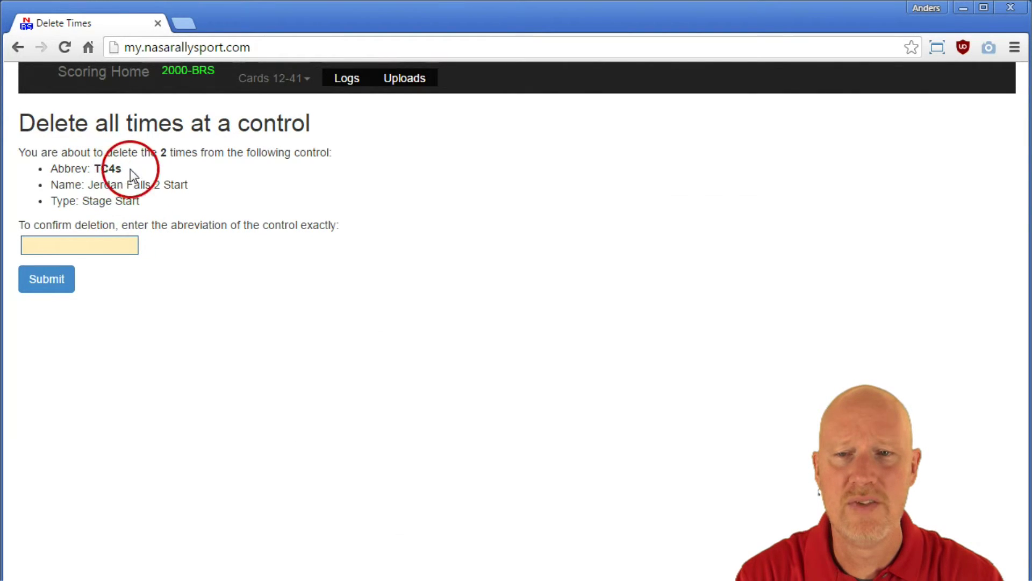
left_click(77, 245)
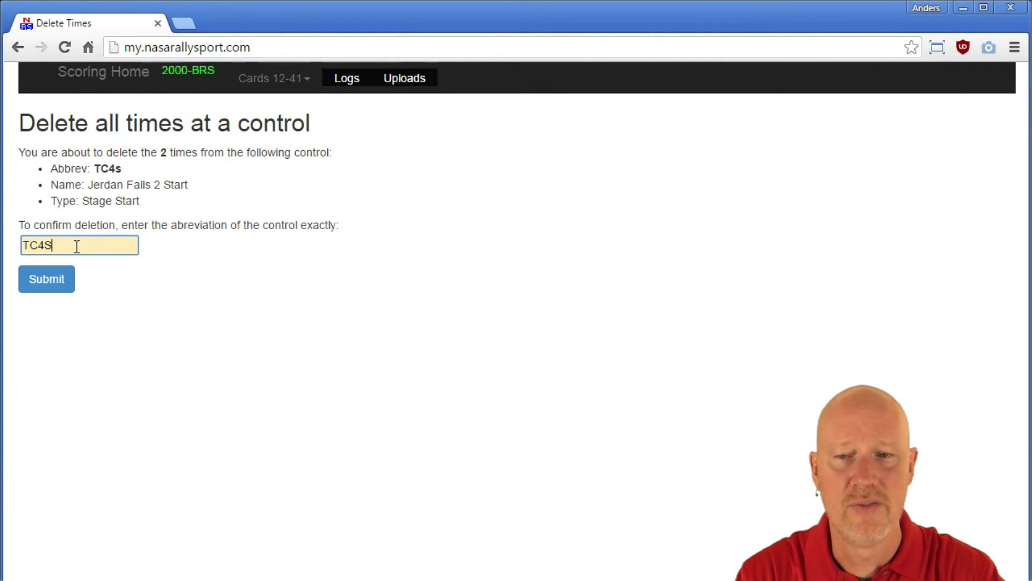
key("Return")
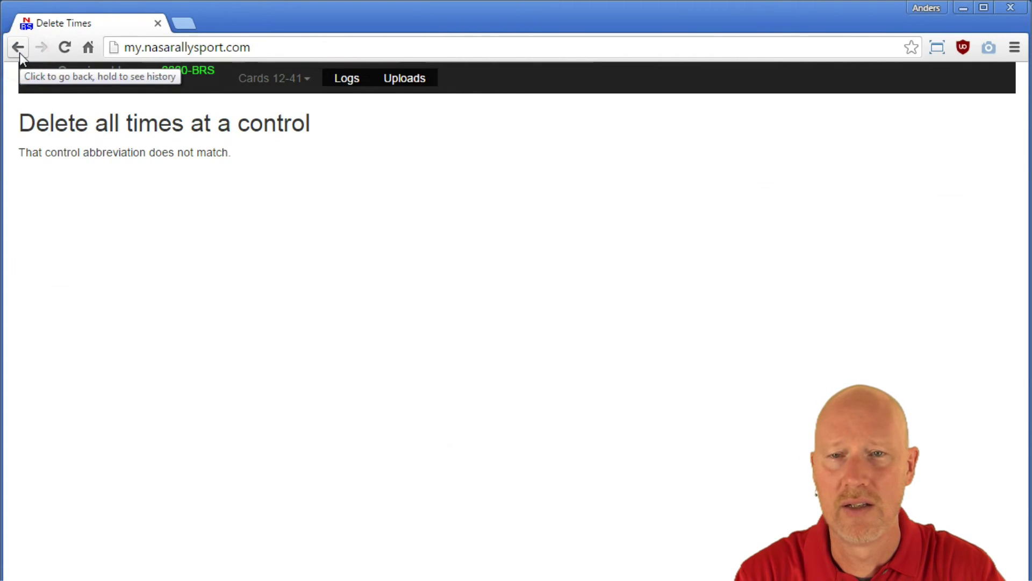
left_click(88, 73)
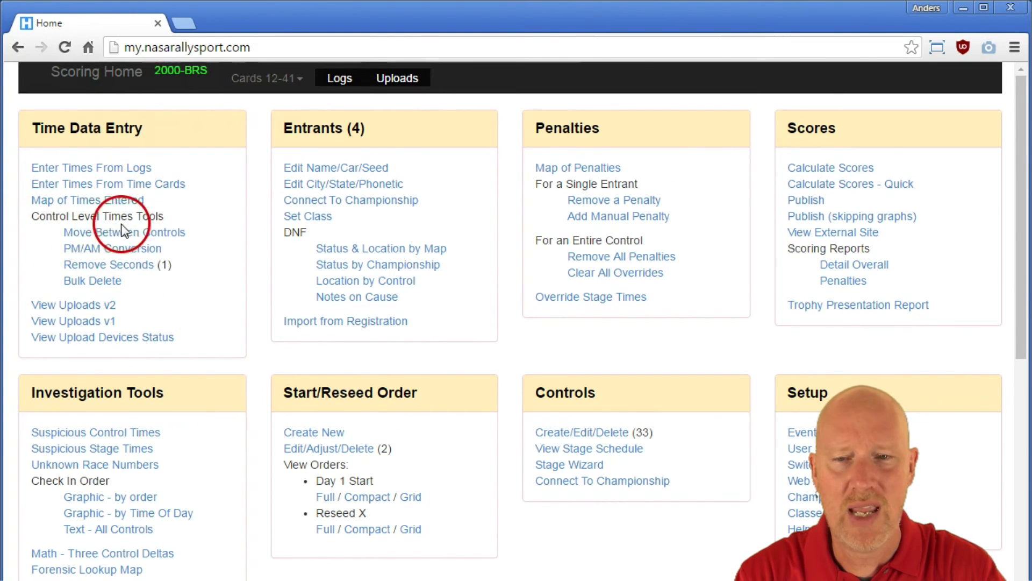
left_click_drag(191, 233, 152, 283)
left_click(204, 259)
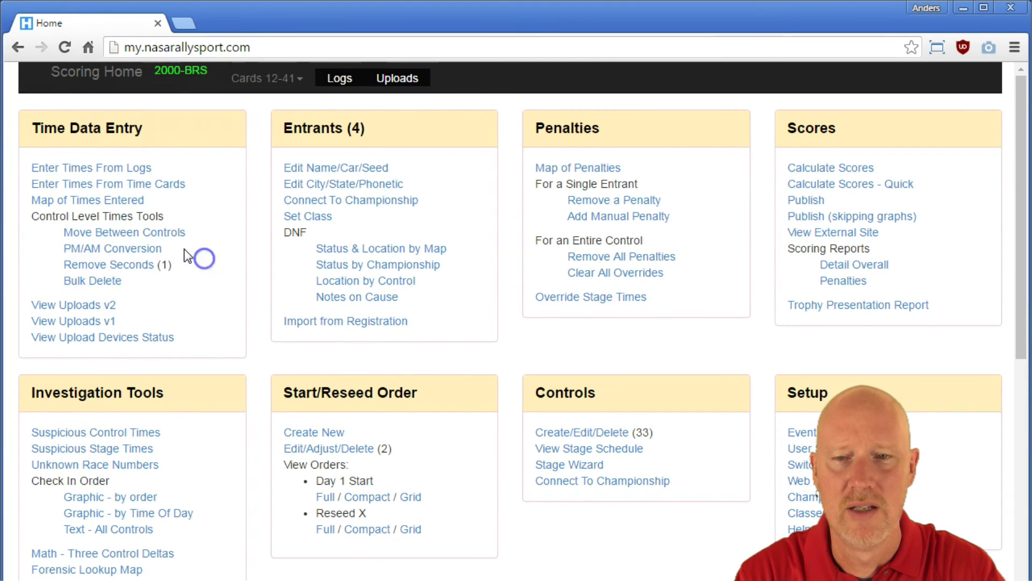